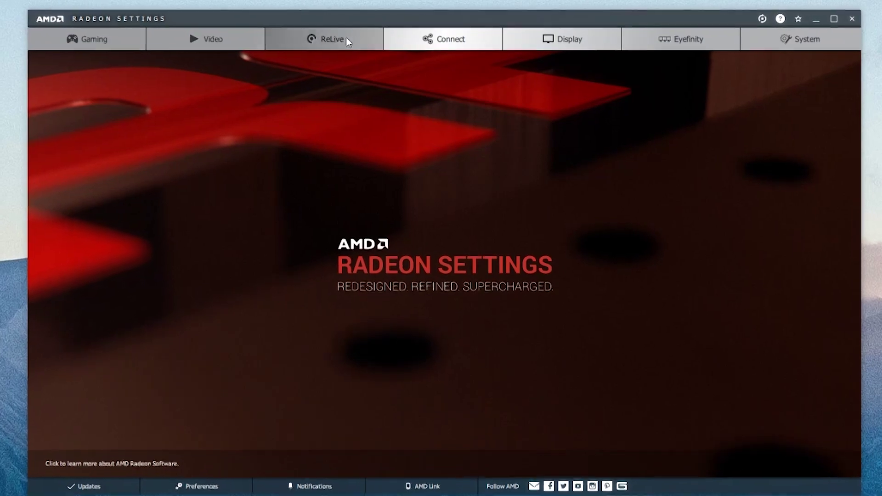
- Show the Live Streaming options under the ReLive tab of AMD Radeon Settings
click(334, 34)
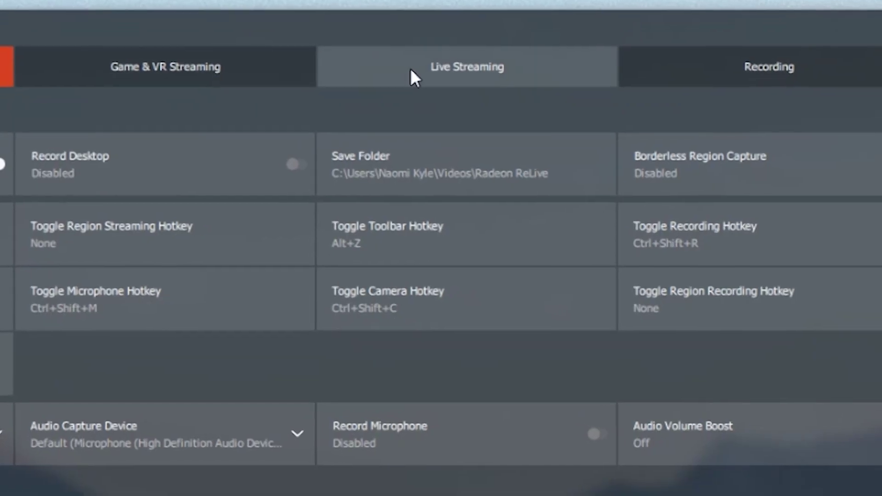
click(383, 75)
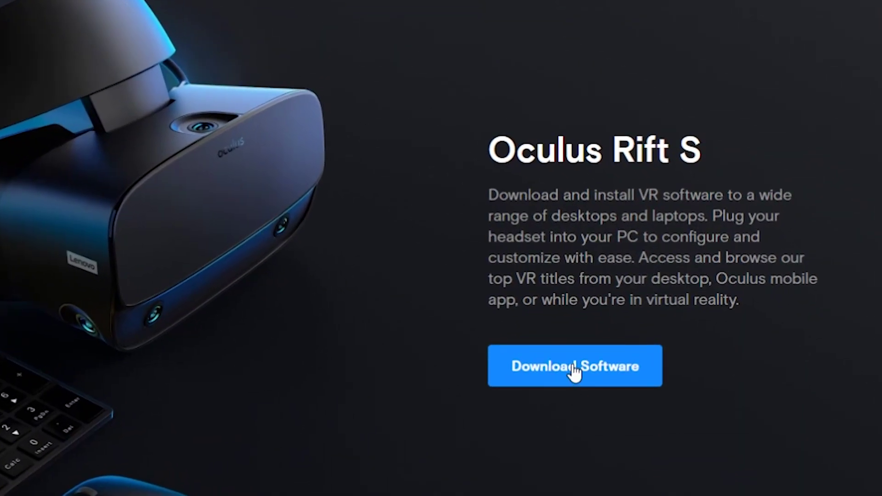
- Download the Rift S software from oculus.com/setup
click(574, 371)
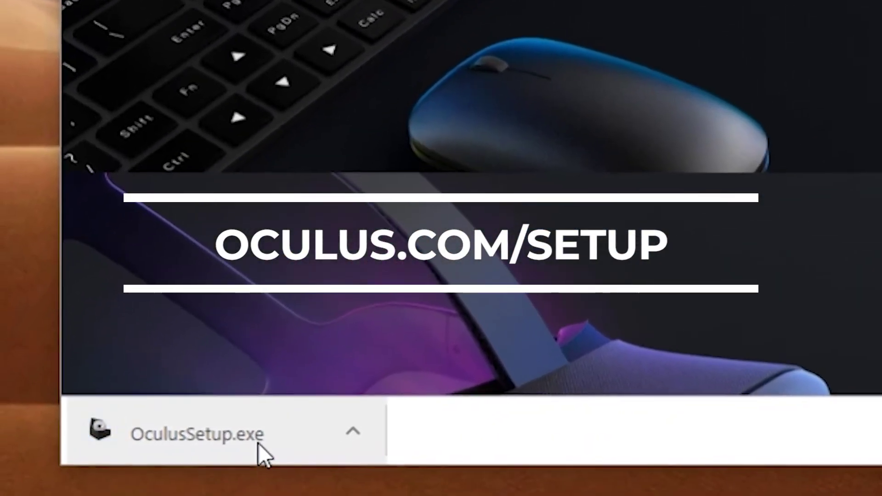
- Launch the Oculus installer, accept its terms, start installing, and move on to password entry
click(262, 441)
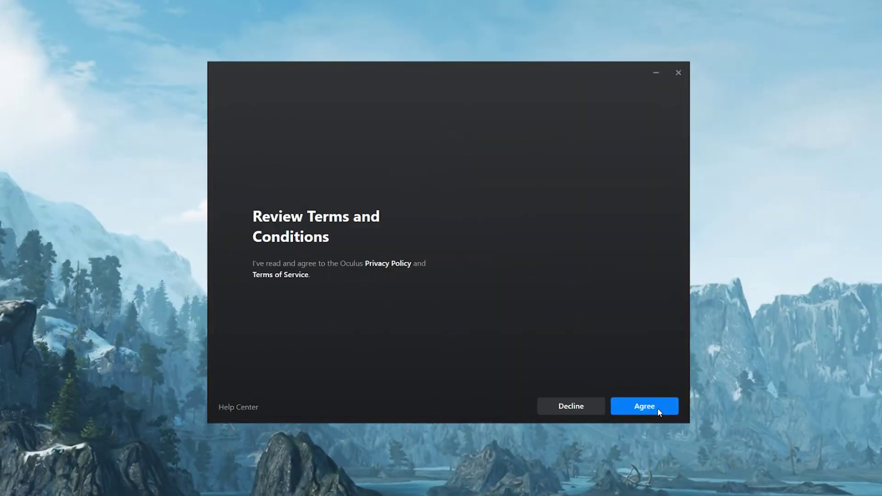
click(657, 409)
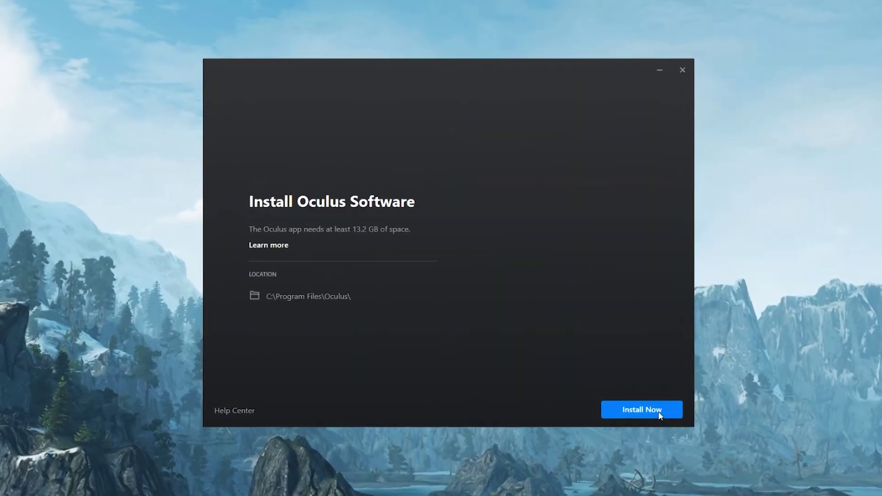
click(659, 413)
text(user)
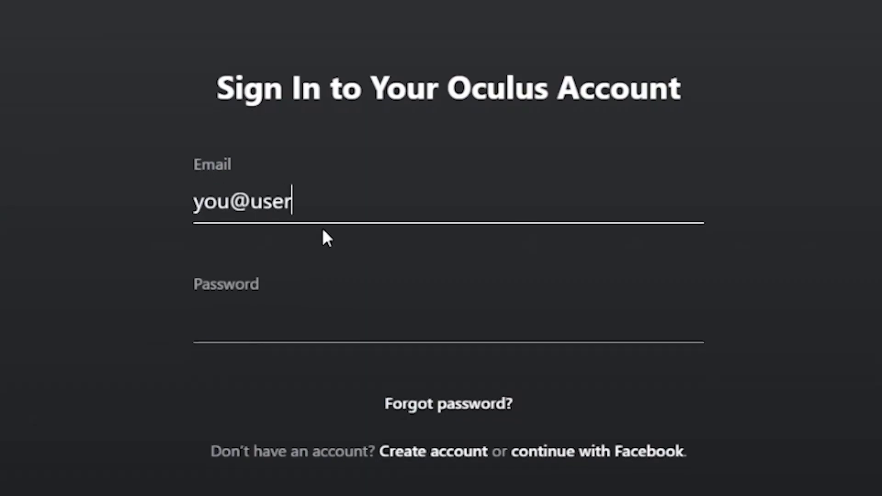
text(name.com)
key(Tab)
text(•••)
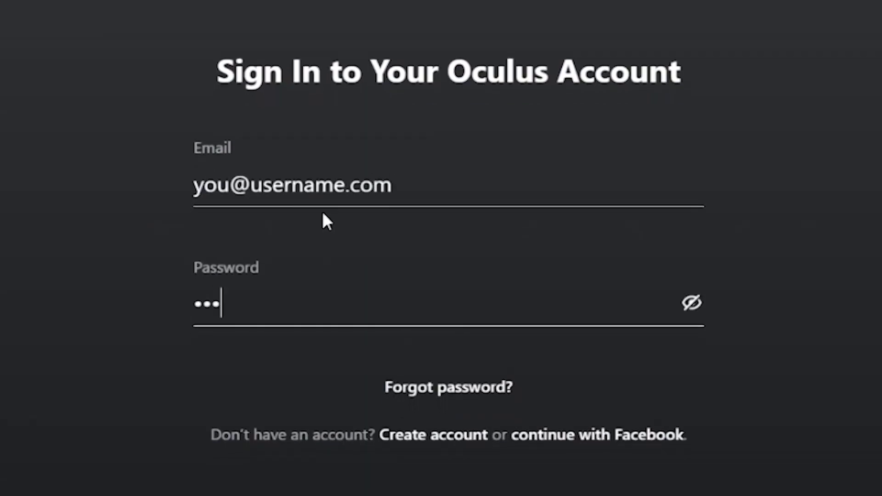
text(•••••)
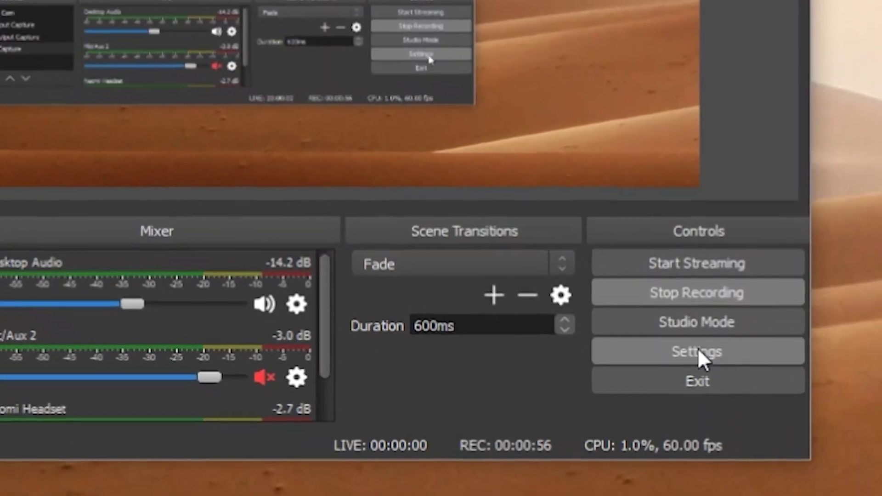
- Replace the 4000 video bitrate with 3000 in OBS Output settings
click(762, 435)
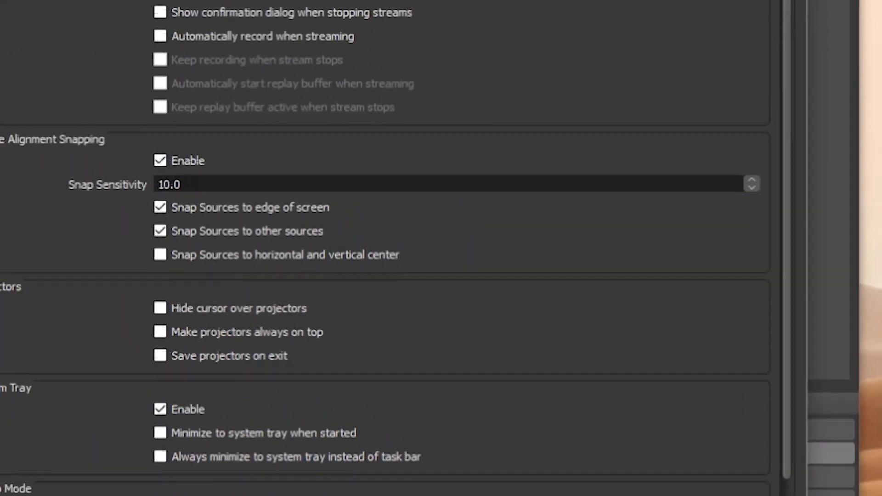
click(25, 78)
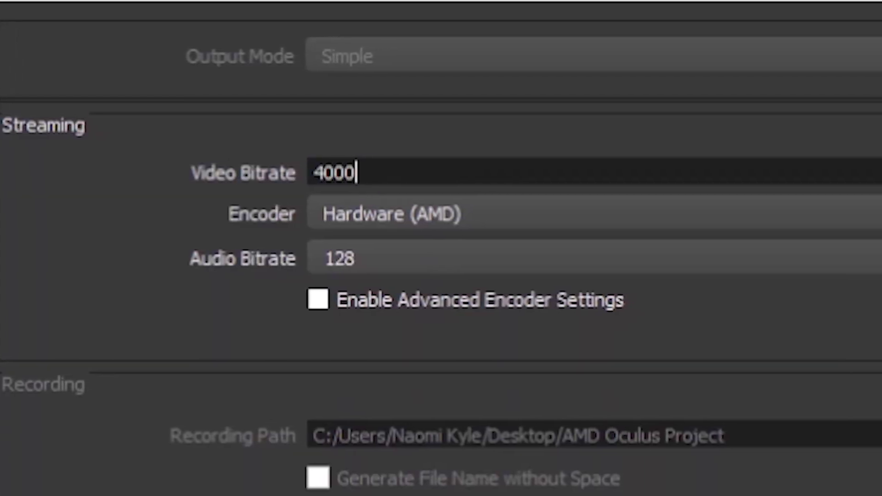
key(BackSpace)
key(BackSpace)
key(BackSpace)
text(3000)
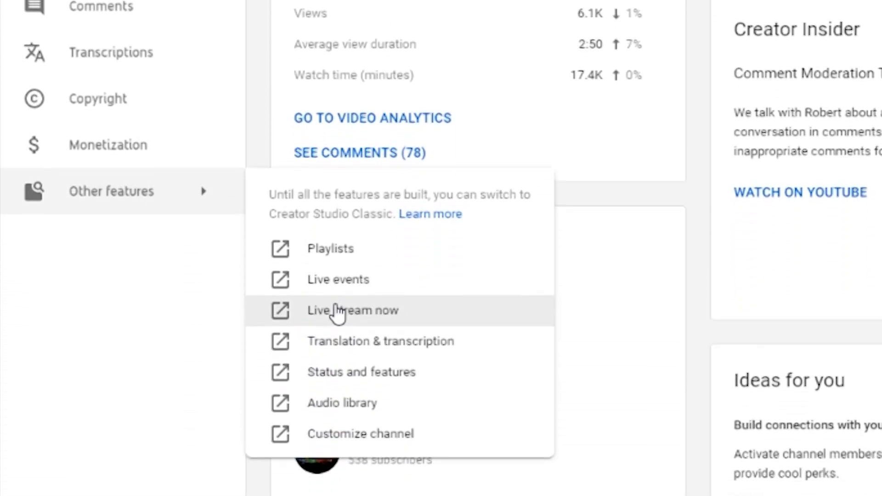
- Open YouTube's Live stream now setup, then Twitch's Creator Dashboard channel settings
click(335, 311)
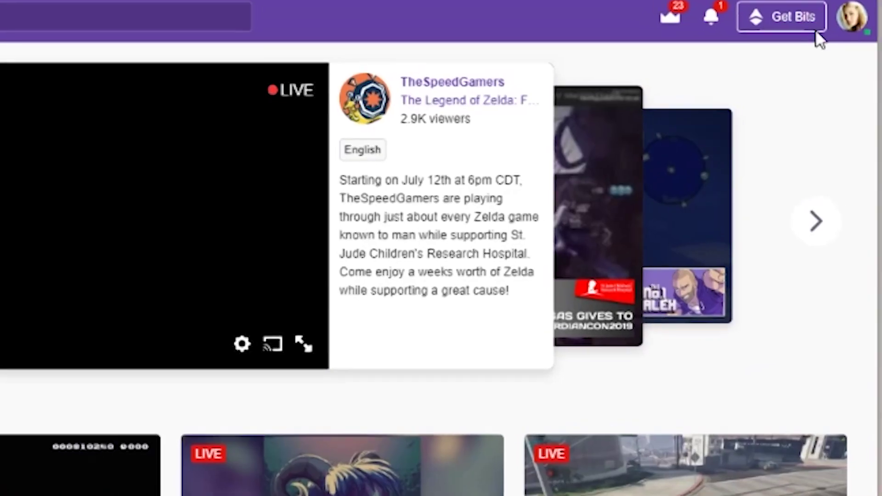
click(816, 30)
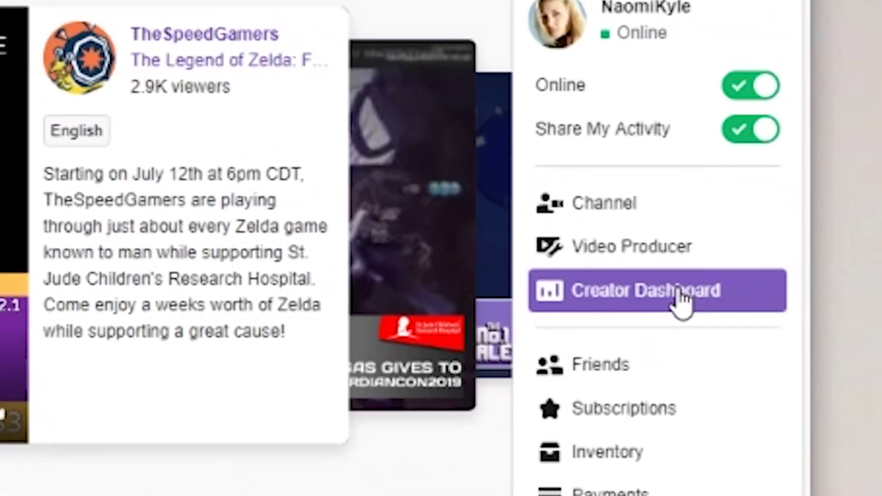
click(679, 300)
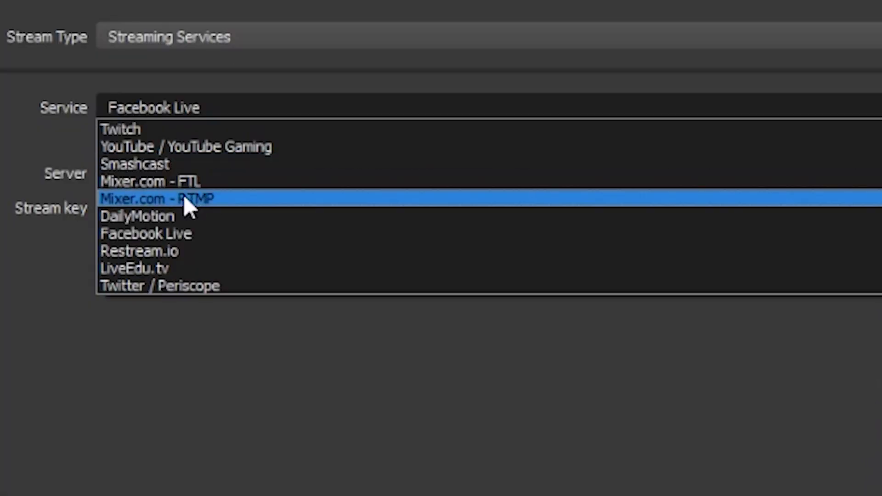
- Change the OBS stream service from Twitch to YouTube / YouTube Gaming
click(172, 129)
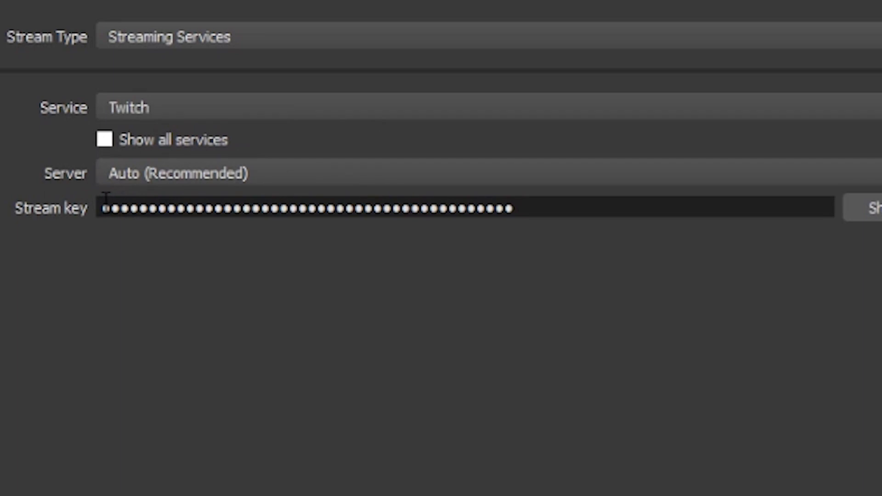
click(627, 111)
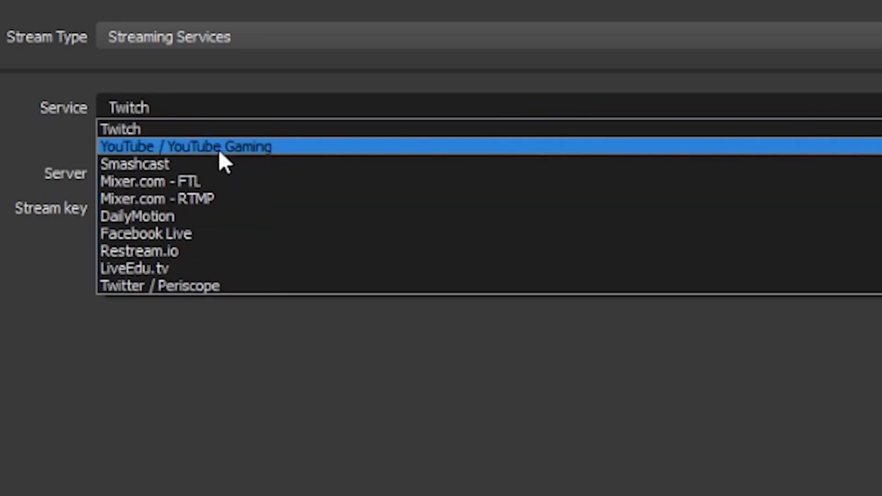
click(142, 148)
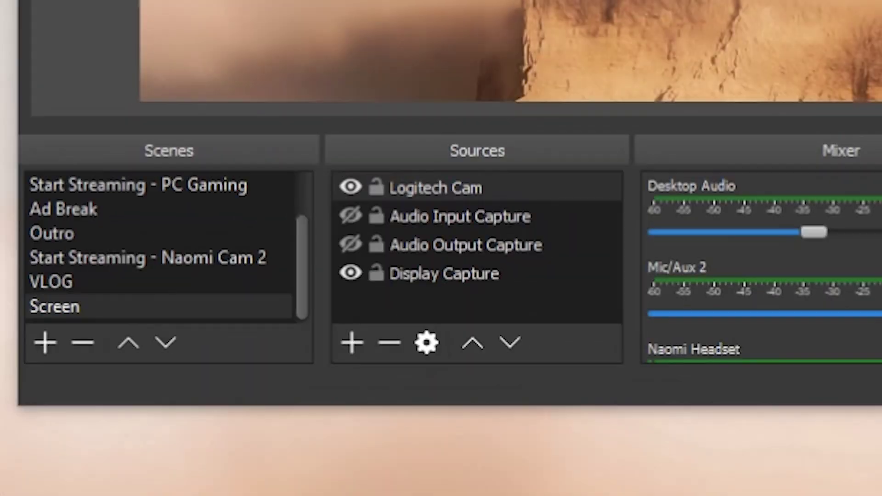
- Add a Chroma Key effect filter to the Logitech Cam source
right_click(484, 205)
click(637, 493)
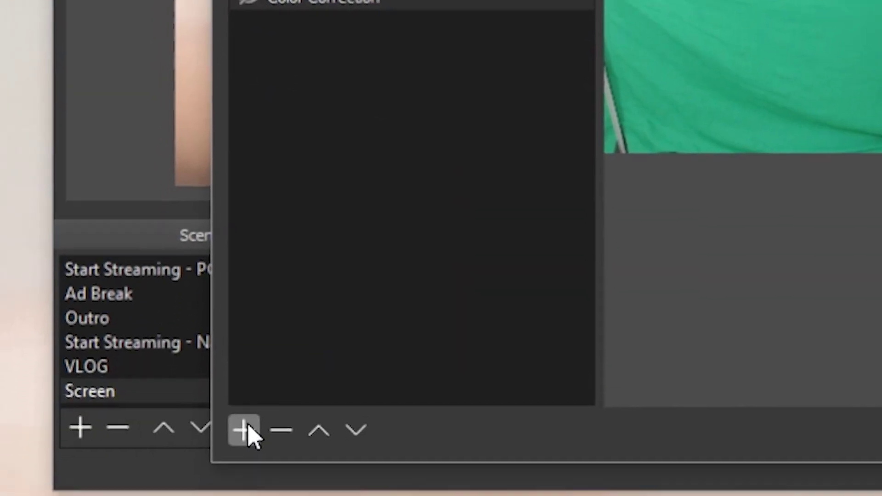
click(224, 454)
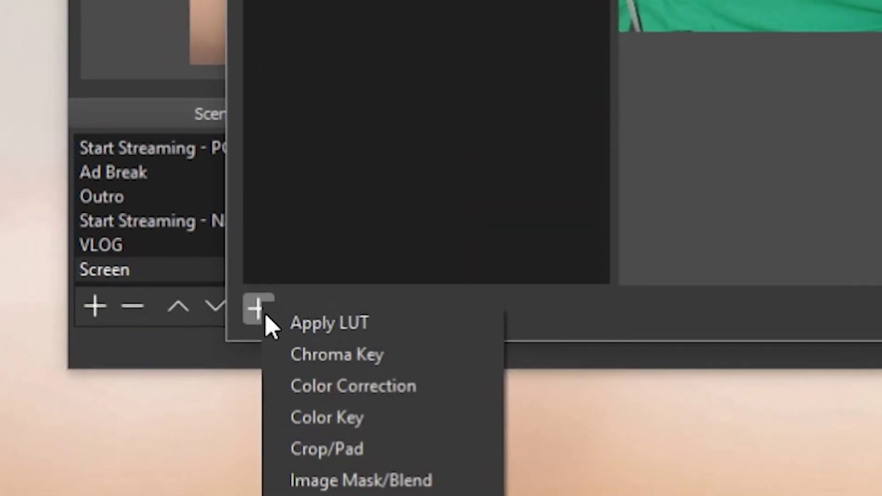
click(335, 330)
click(414, 313)
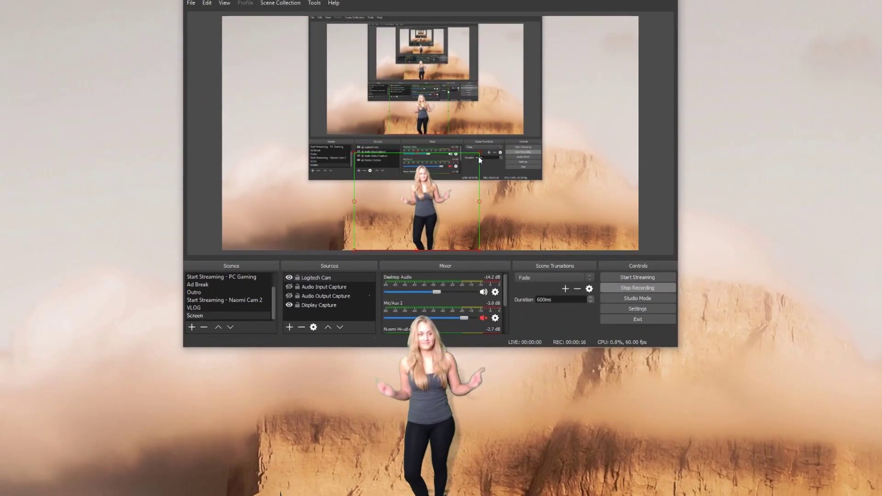
- Enlarge the Logitech Cam presenter by dragging its corner handle in the preview
drag(480, 145, 589, 94)
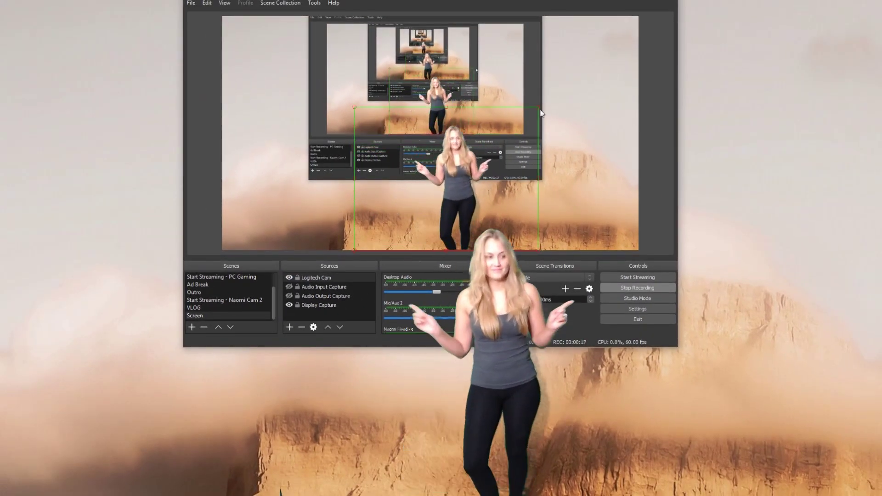